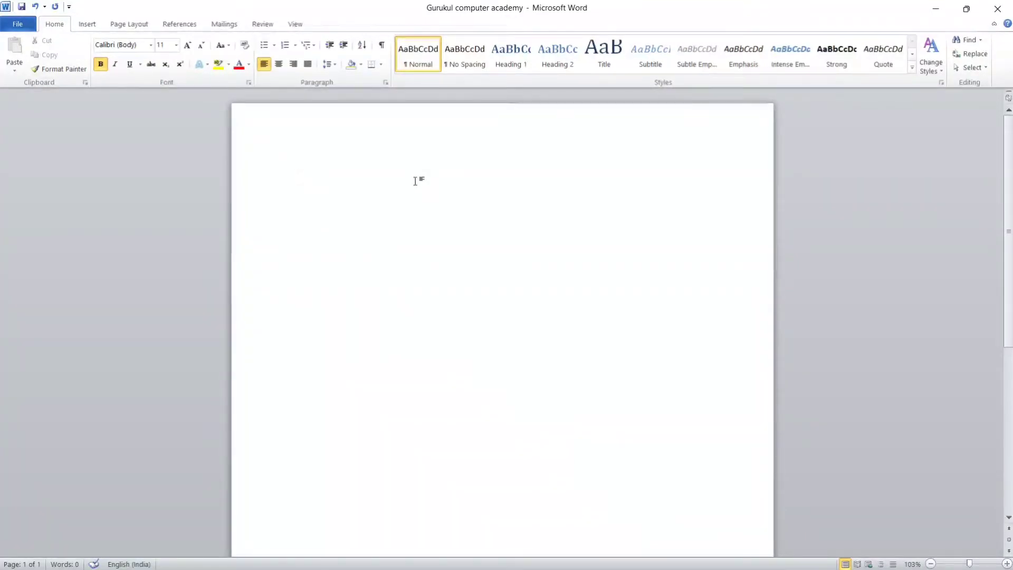
Remove the stray letter and type the bold heading 'GCA HAZARIBAGH' at the top of the page.
{"action": "type", "text": "a"}
{"action": "key", "text": "BackSpace"}
{"action": "type", "text": "GC"}
{"action": "type", "text": "A"}
{"action": "type", "text": " HAZA"}
{"action": "type", "text": "RIBAGH"}
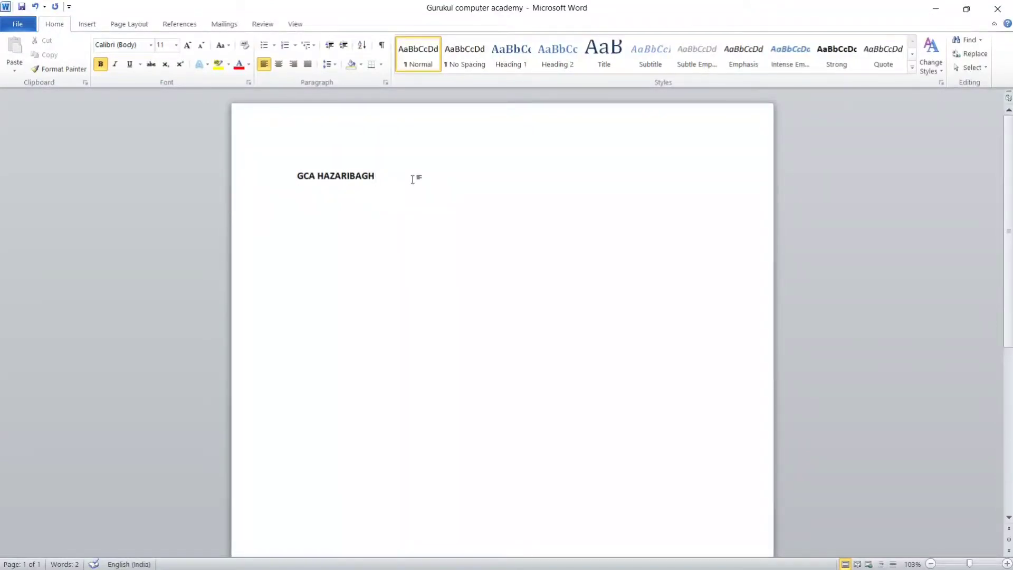
Give the whole GCA HAZARIBAGH line a 48 pt font size and red font colour.
{"action": "triple_click", "coordinate": [413, 180]}
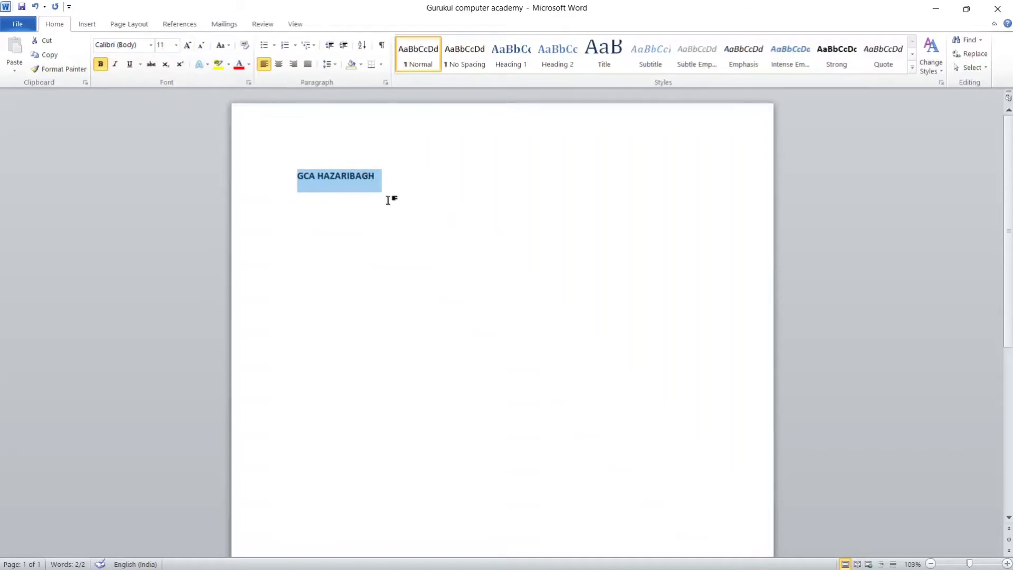
{"action": "left_click", "coordinate": [176, 49]}
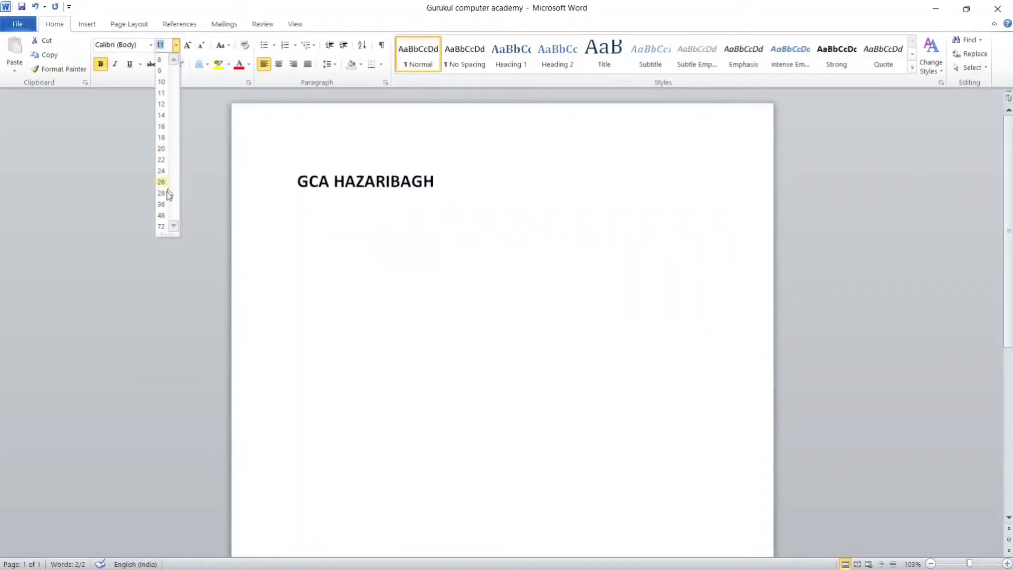
{"action": "left_click", "coordinate": [163, 216]}
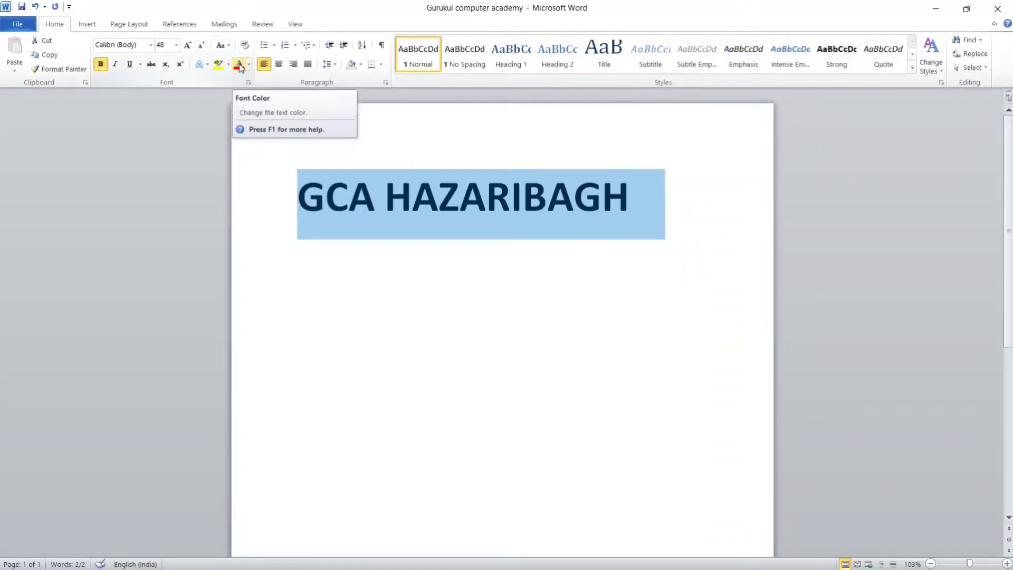
{"action": "left_click", "coordinate": [239, 65]}
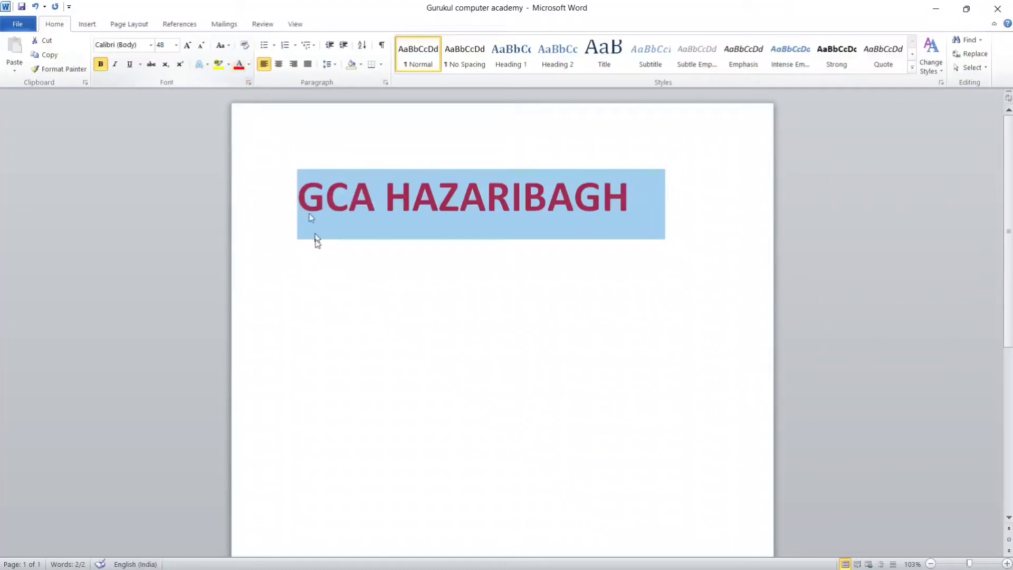
{"action": "left_click", "coordinate": [322, 287]}
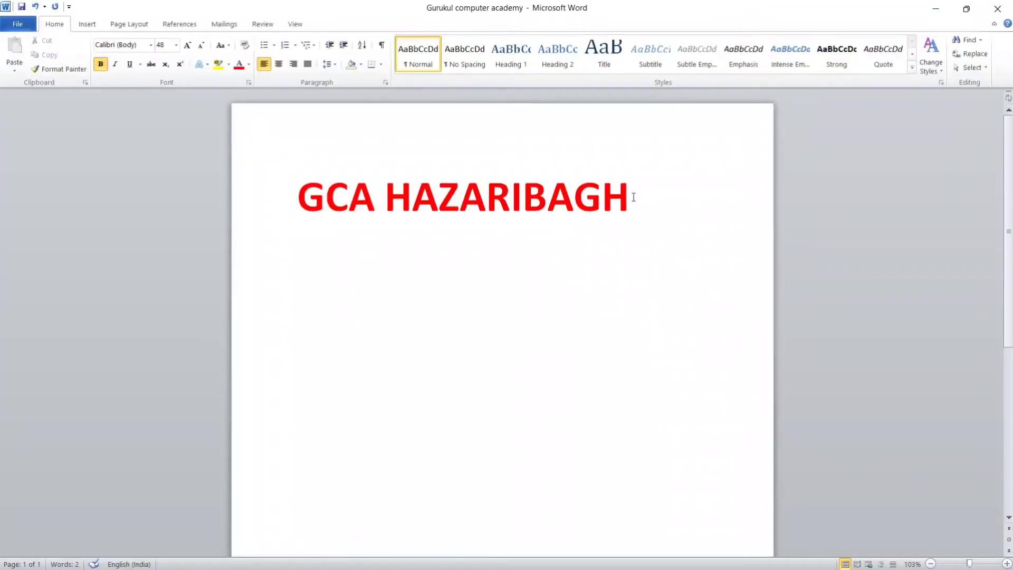
Apply the Arial Black font to the whole GCA HAZARIBAGH heading.
{"action": "triple_click", "coordinate": [634, 200]}
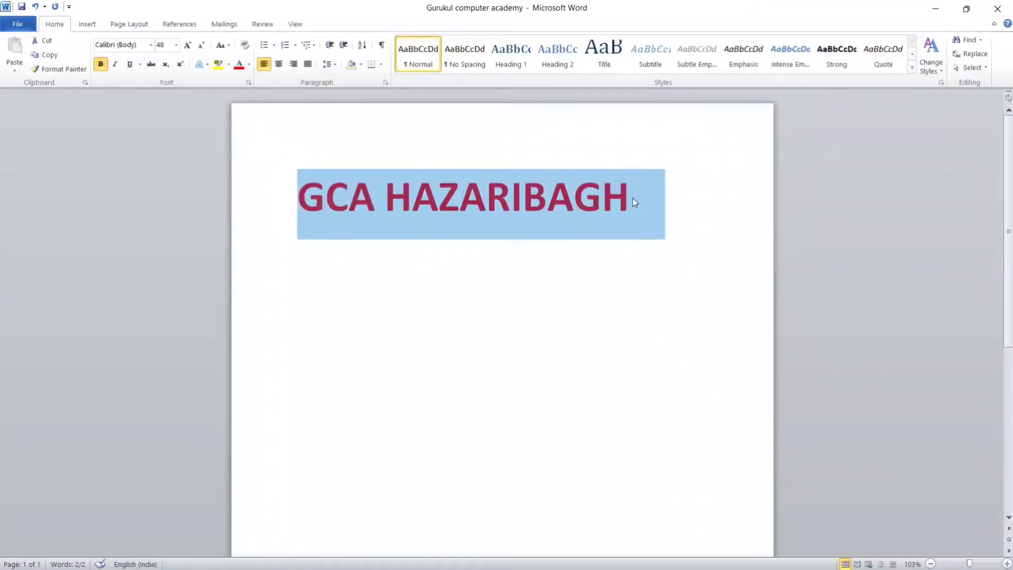
{"action": "left_click", "coordinate": [151, 47]}
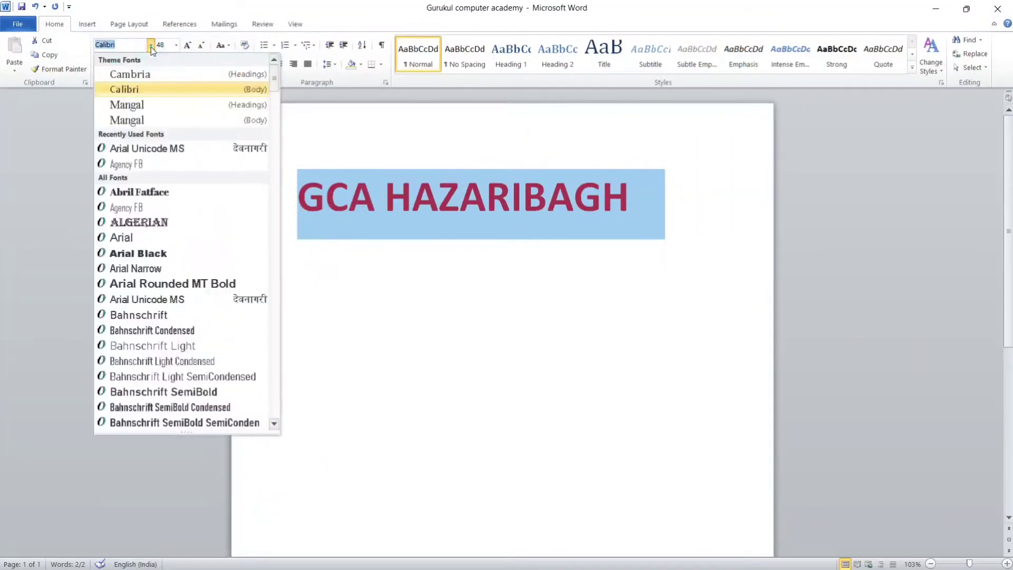
{"action": "left_click", "coordinate": [119, 50]}
{"action": "key", "text": "BackSpace"}
{"action": "key", "text": "BackSpace"}
{"action": "key", "text": "BackSpace"}
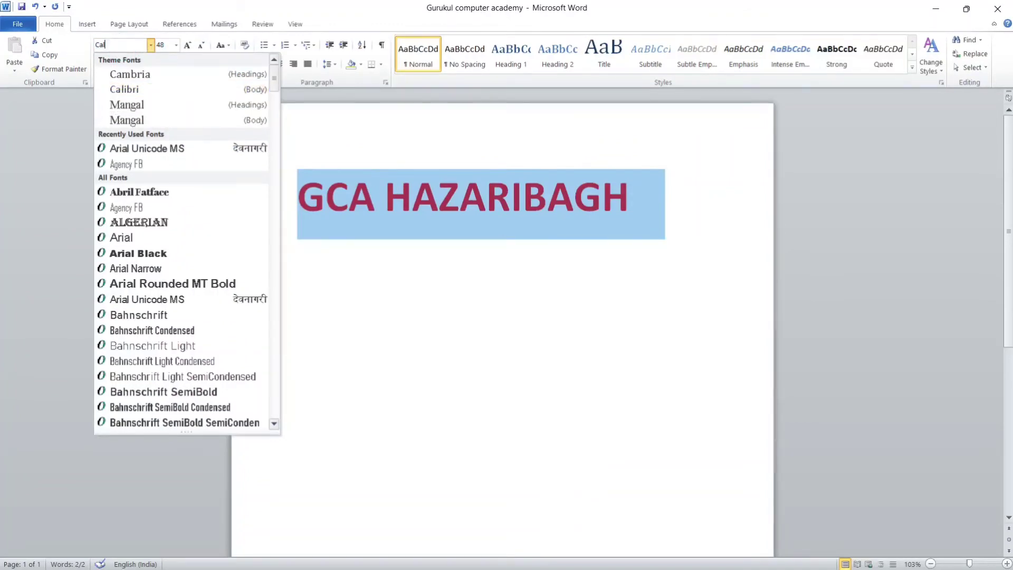
{"action": "type", "text": "c"}
{"action": "key", "text": "BackSpace"}
{"action": "type", "text": "a"}
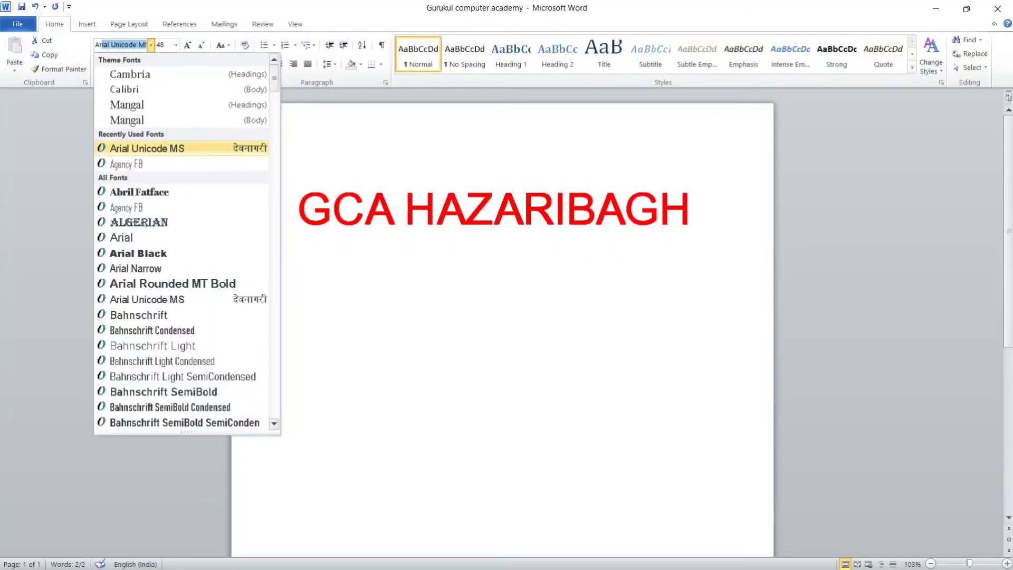
{"action": "type", "text": "ia"}
{"action": "type", "text": "l Bla"}
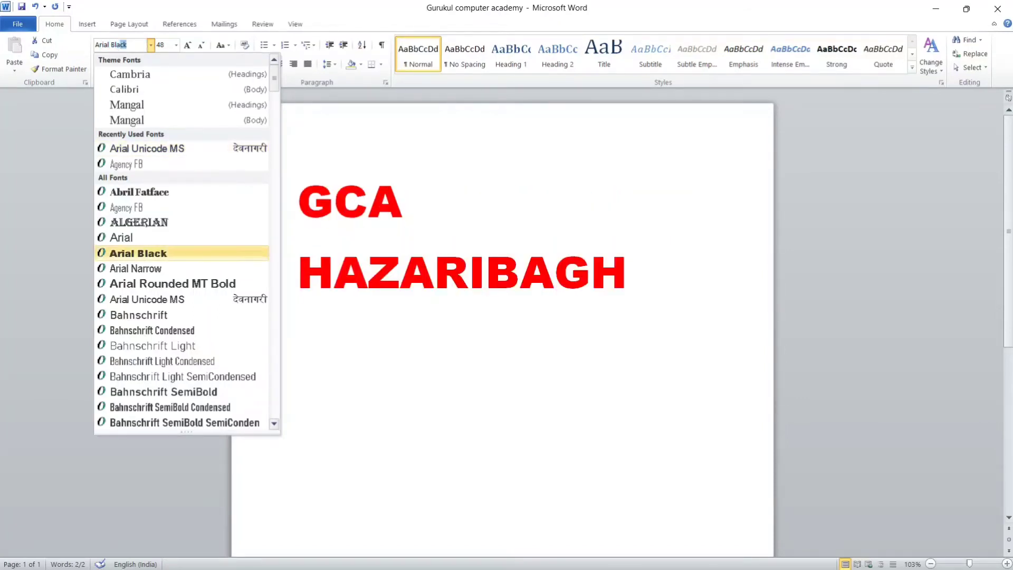
{"action": "type", "text": "ck"}
{"action": "left_click", "coordinate": [127, 257]}
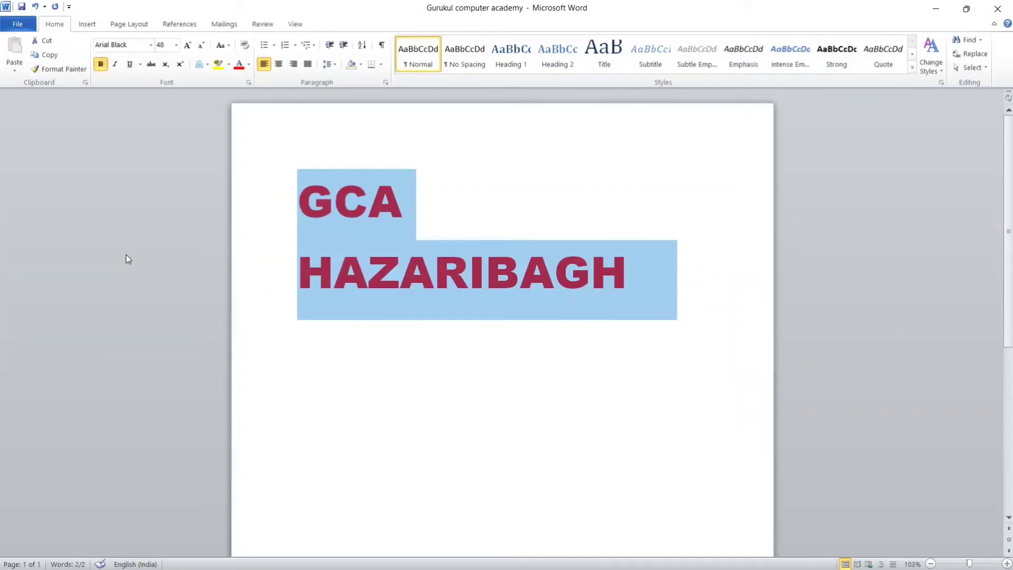
Select all and toggle bold, then undo the accidental 'BB' typing to restore GCA HAZARIBAGH.
{"action": "left_click", "coordinate": [460, 219]}
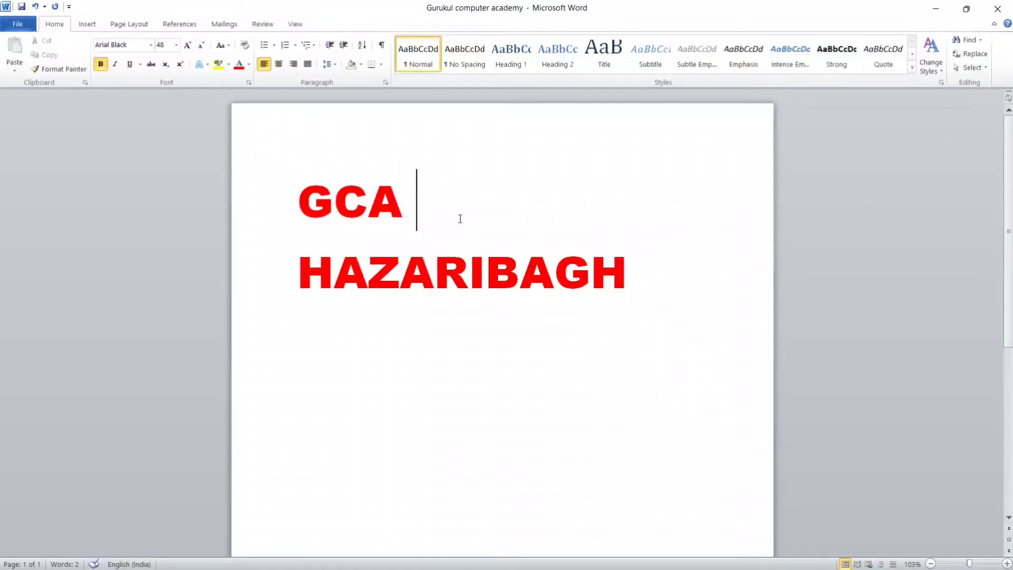
{"action": "key", "text": "ctrl+a"}
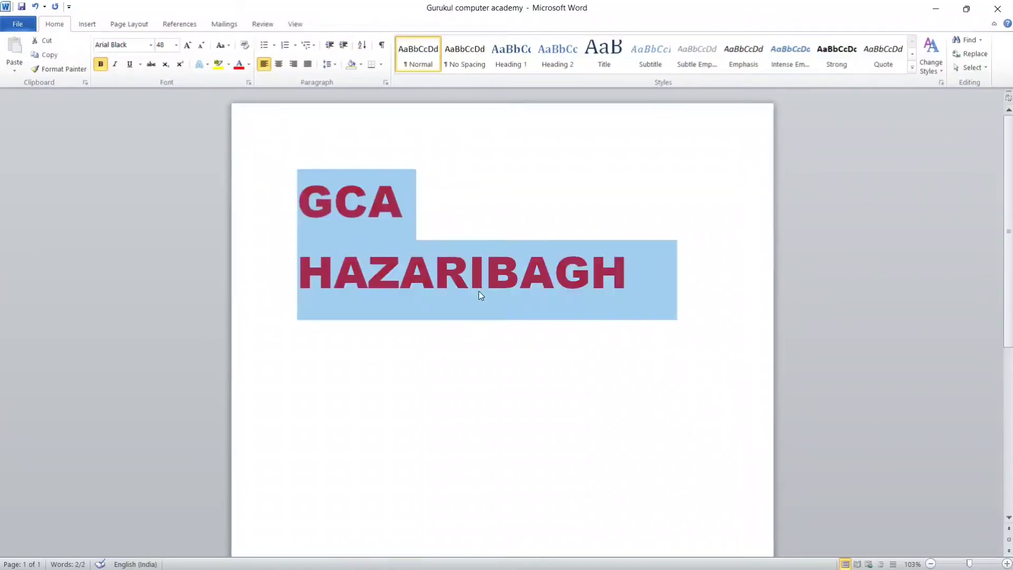
{"action": "key", "text": "ctrl+b"}
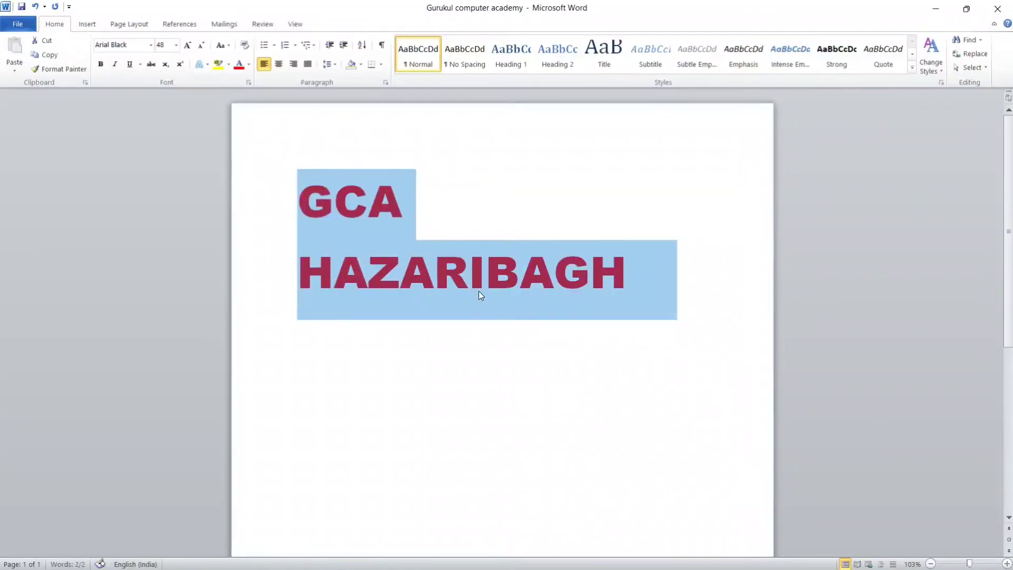
{"action": "key", "text": "ctrl+b"}
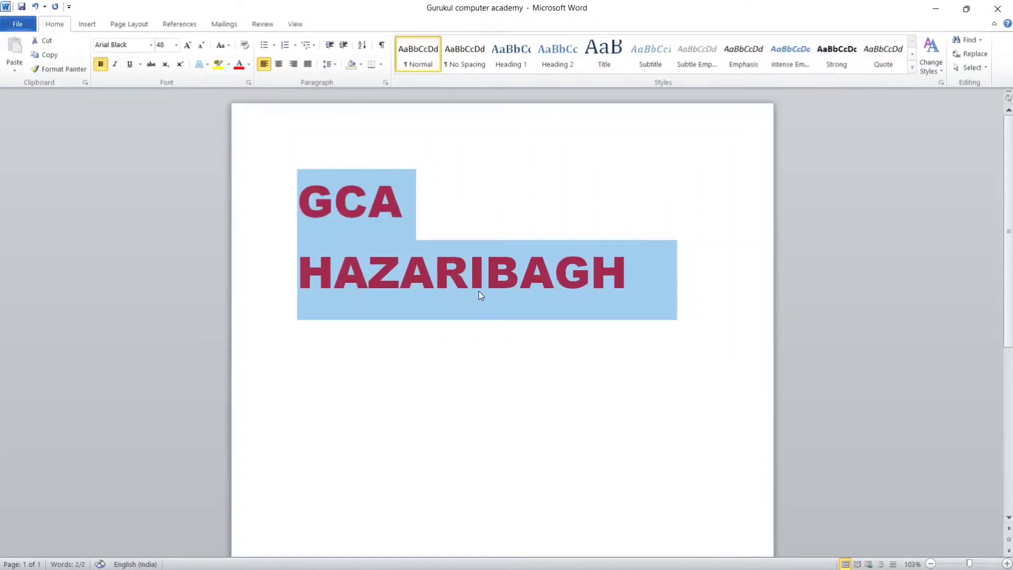
{"action": "key", "text": "ctrl+b"}
{"action": "key", "text": "ctrl+b"}
{"action": "key", "text": "ctrl+b"}
{"action": "key", "text": "ctrl+b"}
{"action": "key", "text": "ctrl+b"}
{"action": "key", "text": "ctrl+b"}
{"action": "key", "text": "ctrl+b"}
{"action": "key", "text": "ctrl+b"}
{"action": "key", "text": "ctrl+b"}
{"action": "key", "text": "ctrl+b"}
{"action": "type", "text": "BB"}
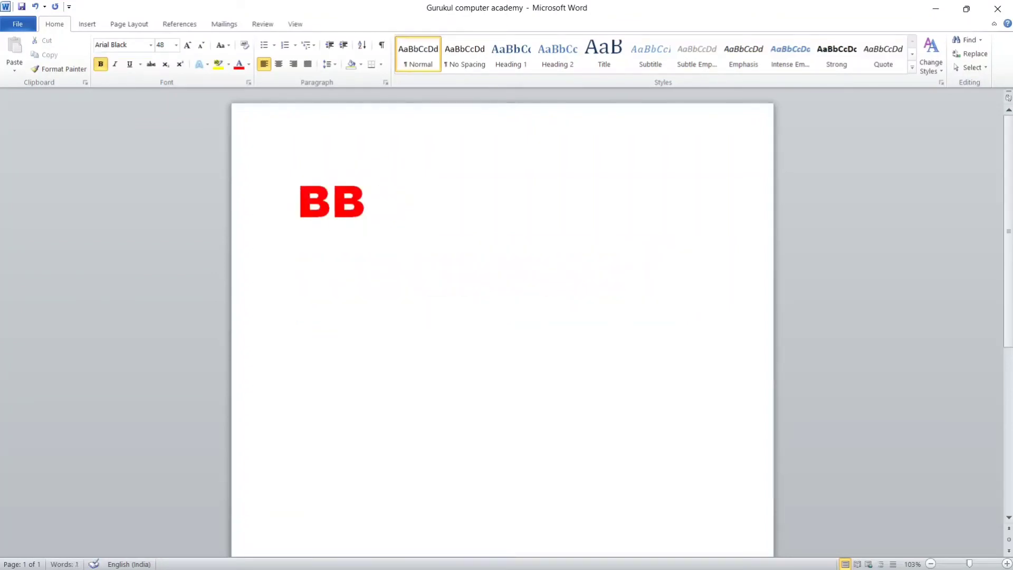
{"action": "key", "text": "BackSpace"}
{"action": "key", "text": "BackSpace"}
{"action": "key", "text": "ctrl+z"}
{"action": "key", "text": "ctrl+z"}
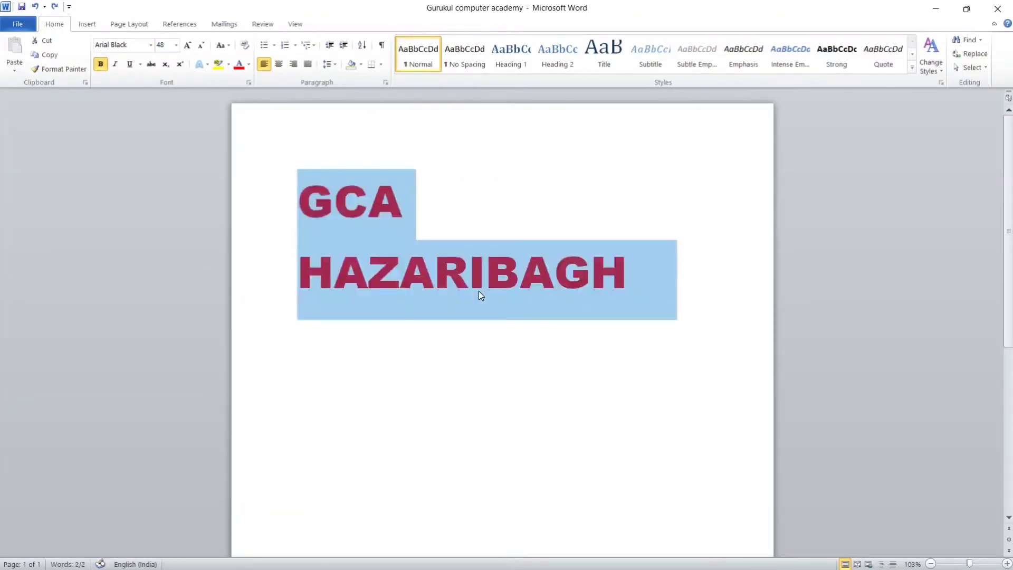
{"action": "left_click", "coordinate": [471, 170]}
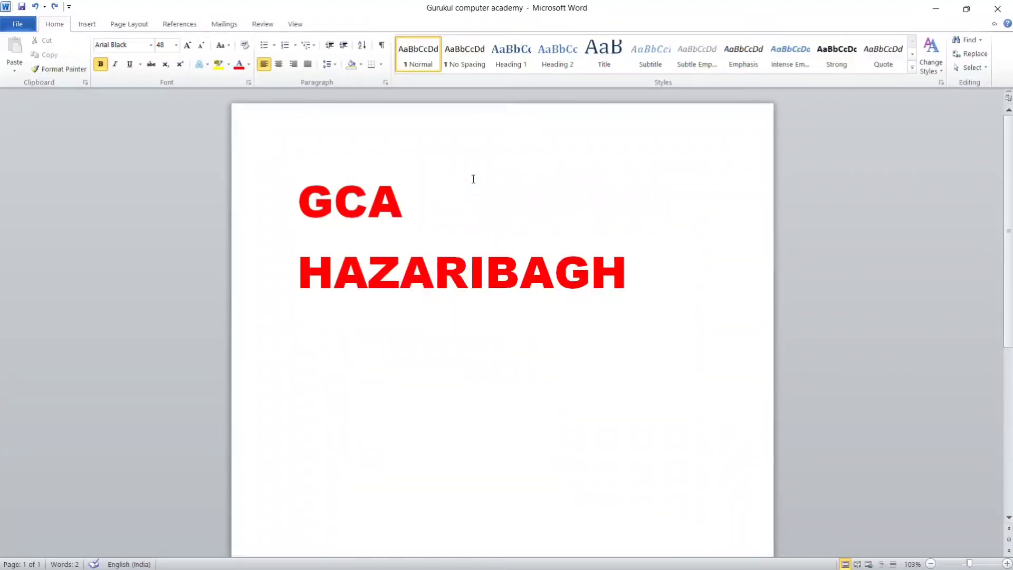
Make both heading lines bold using the mini toolbar, then bring up the font list.
{"action": "left_click_drag", "start_coordinate": [297, 204], "coordinate": [605, 293]}
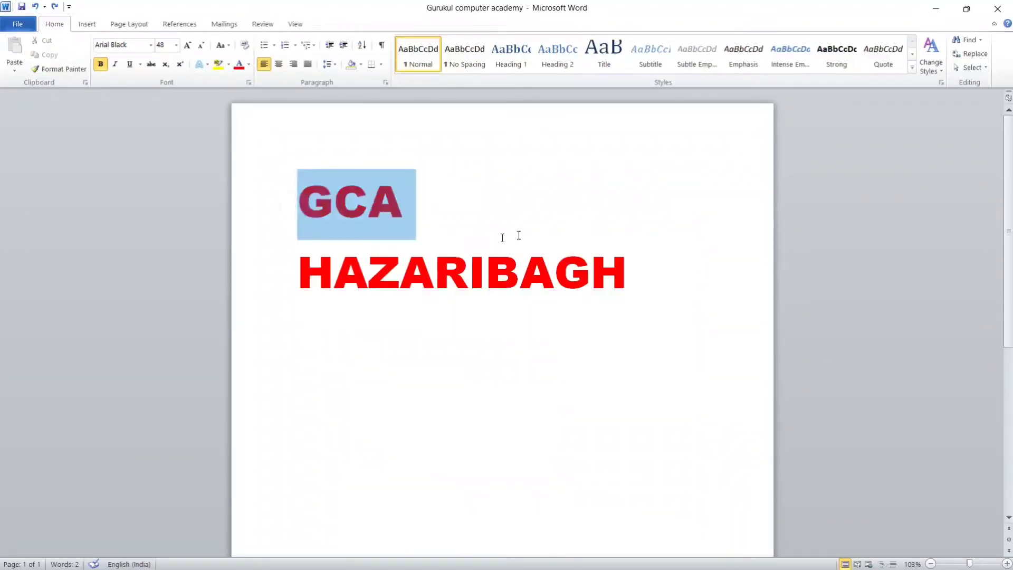
{"action": "right_click", "coordinate": [589, 282]}
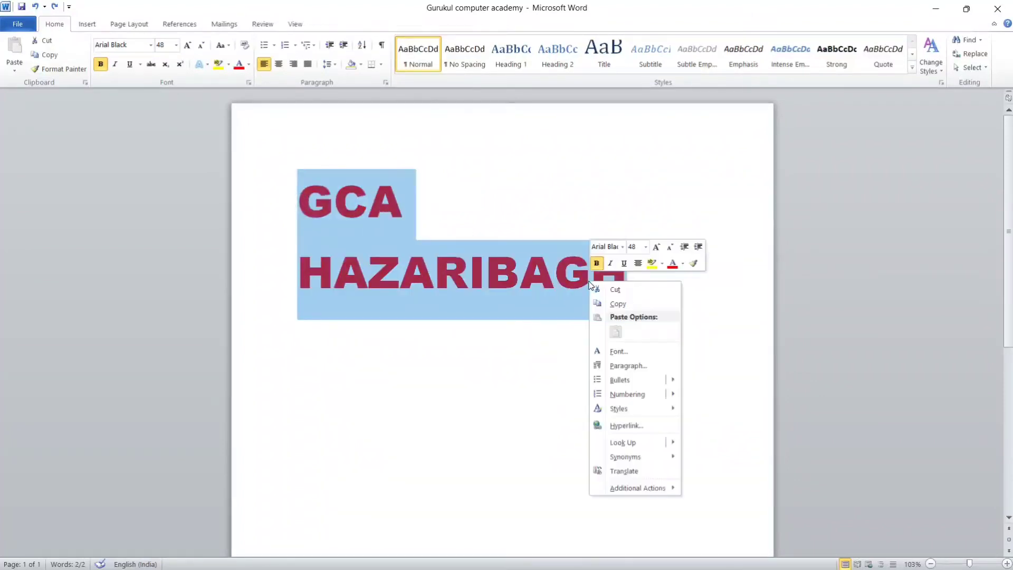
{"action": "left_click", "coordinate": [596, 262]}
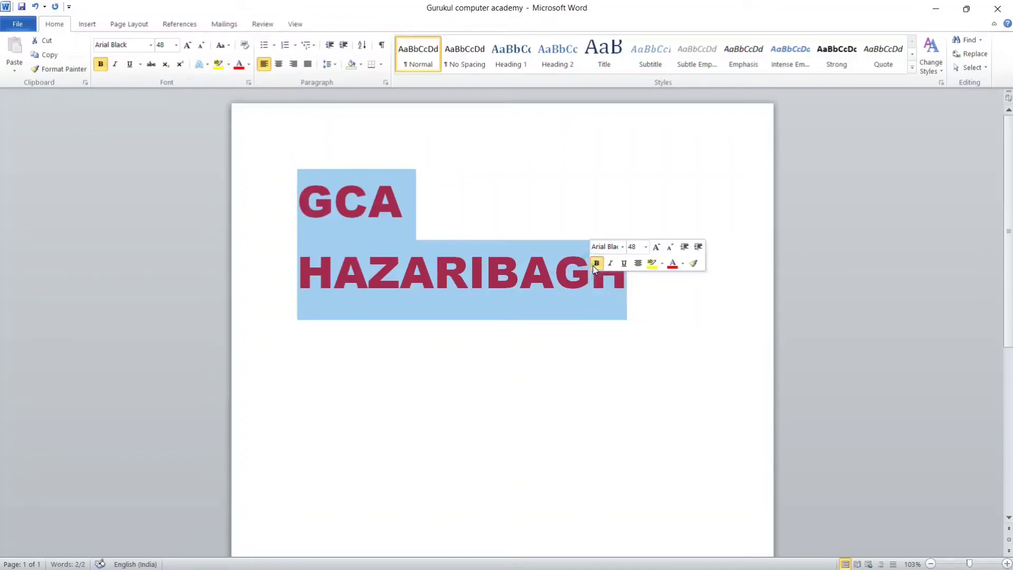
{"action": "left_click", "coordinate": [594, 263]}
{"action": "left_click", "coordinate": [594, 264]}
{"action": "left_click", "coordinate": [594, 263]}
{"action": "left_click", "coordinate": [594, 264]}
{"action": "left_click", "coordinate": [594, 264]}
{"action": "left_click", "coordinate": [594, 264]}
{"action": "left_click", "coordinate": [516, 226]}
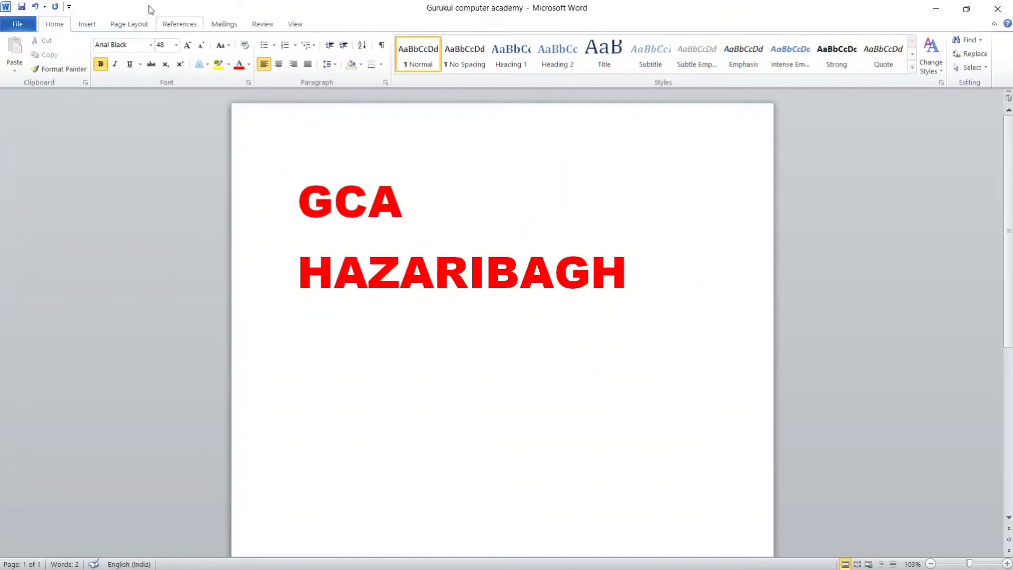
{"action": "left_click", "coordinate": [152, 46]}
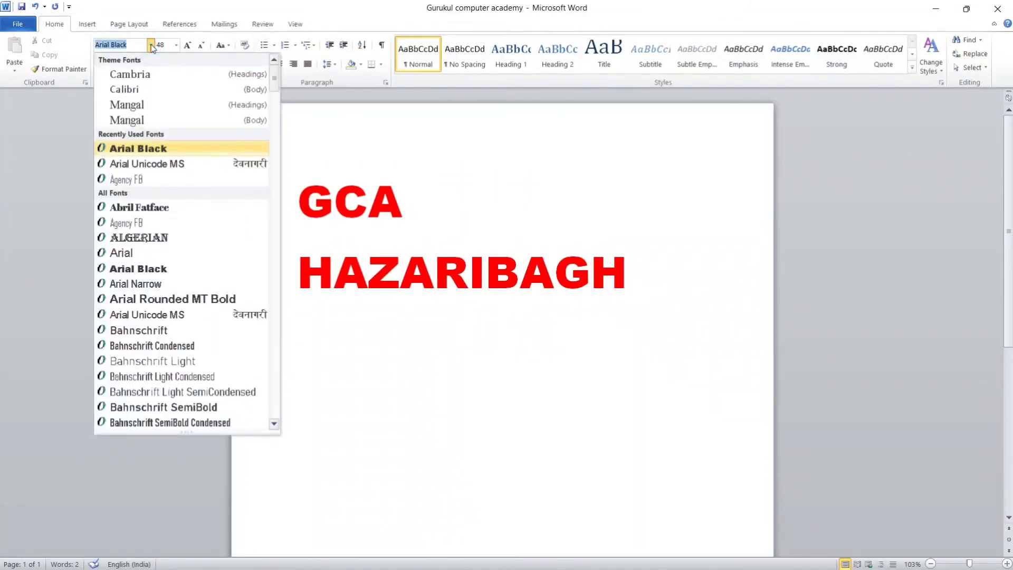
Apply Calibri (Body) to all of GCA HAZARIBAGH, undoing an accidental overwrite along the way.
{"action": "left_click", "coordinate": [148, 91]}
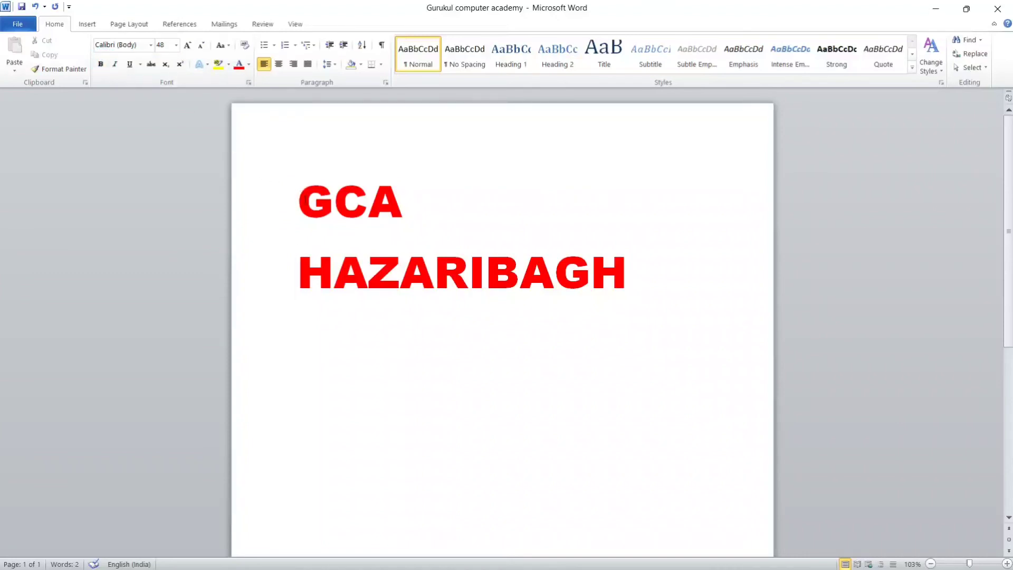
{"action": "key", "text": "ctrl+a"}
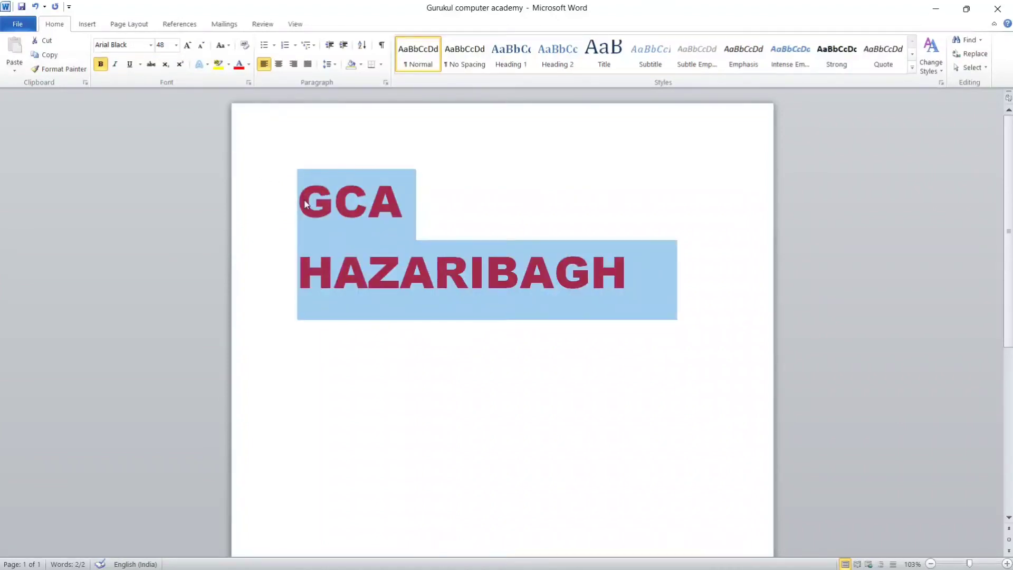
{"action": "type", "text": "B"}
{"action": "key", "text": "BackSpace"}
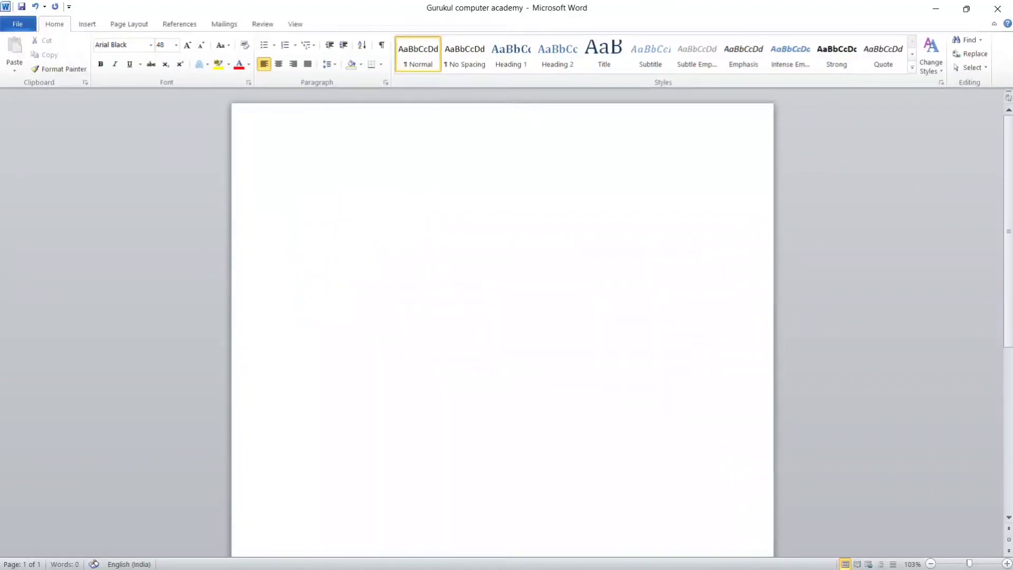
{"action": "key", "text": "ctrl+z"}
{"action": "key", "text": "ctrl+z"}
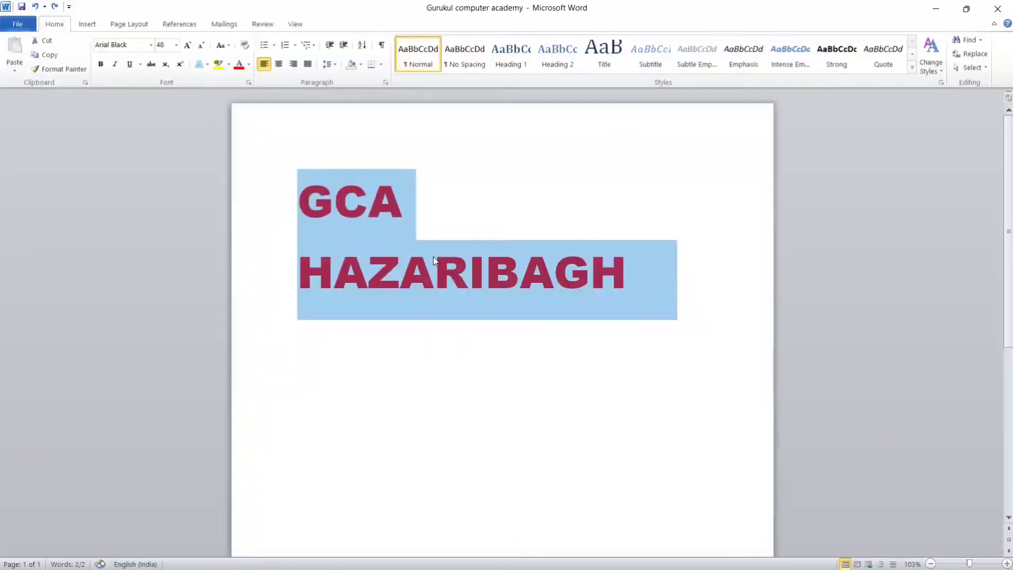
{"action": "left_click", "coordinate": [150, 44]}
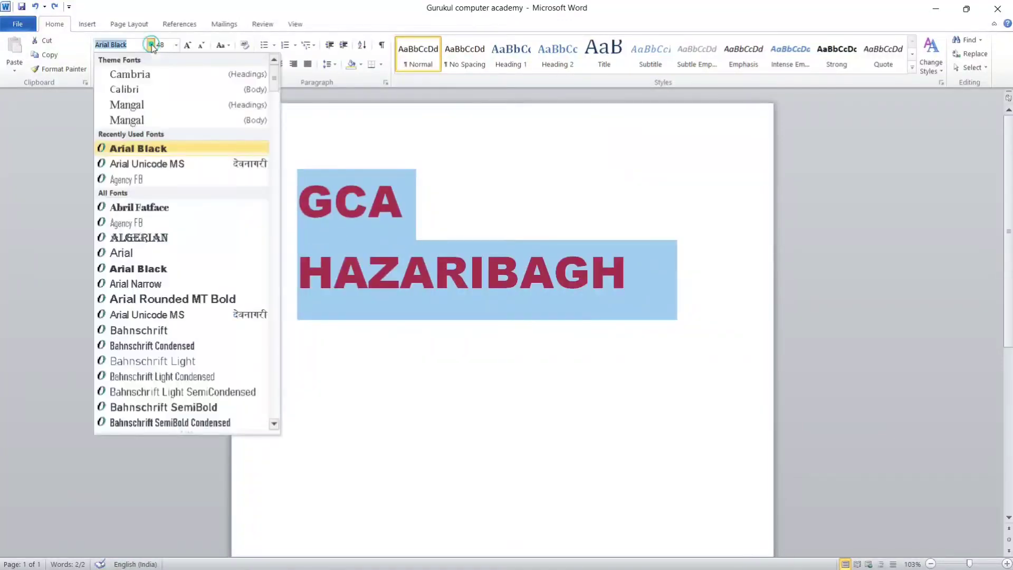
{"action": "left_click", "coordinate": [126, 89]}
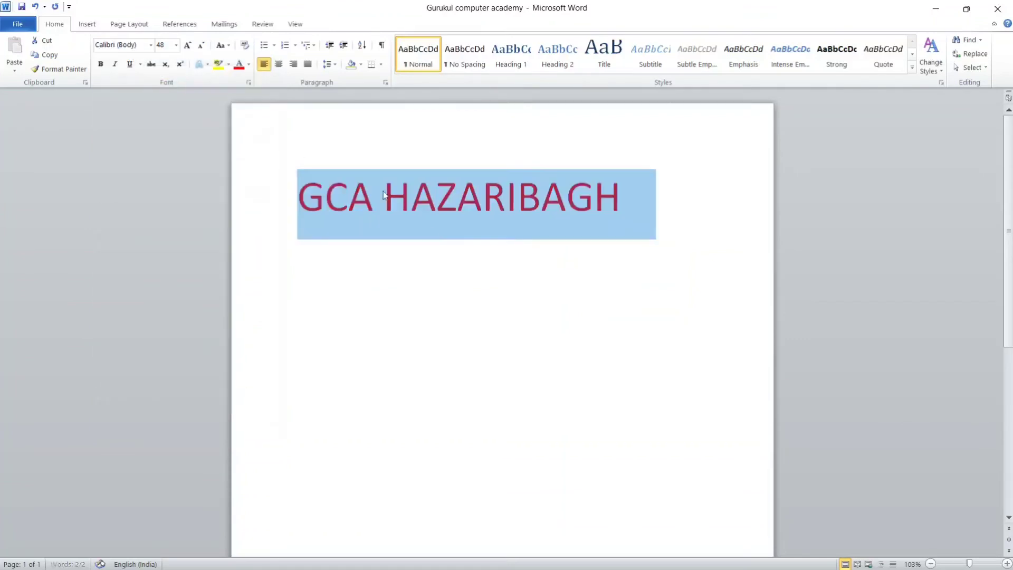
{"action": "left_click", "coordinate": [457, 277]}
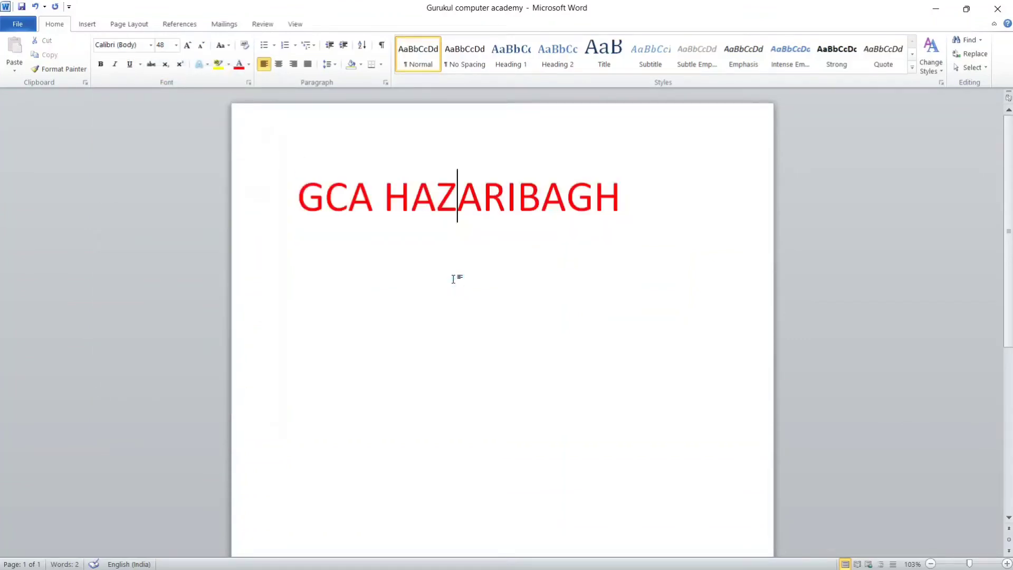
Make the single-line GCA HAZARIBAGH heading bold.
{"action": "triple_click", "coordinate": [644, 221]}
{"action": "key", "text": "ctrl+b"}
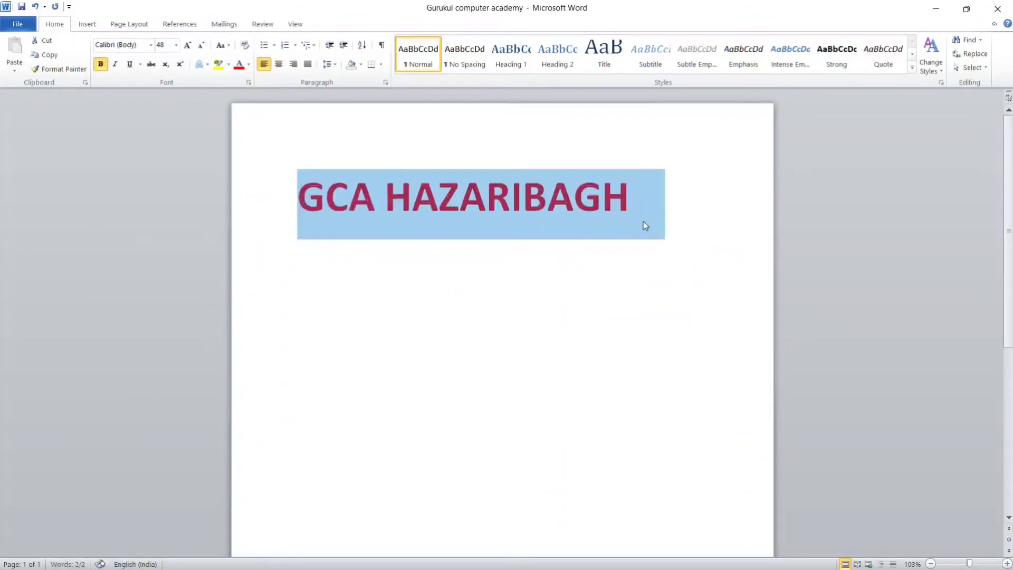
{"action": "left_click", "coordinate": [677, 264]}
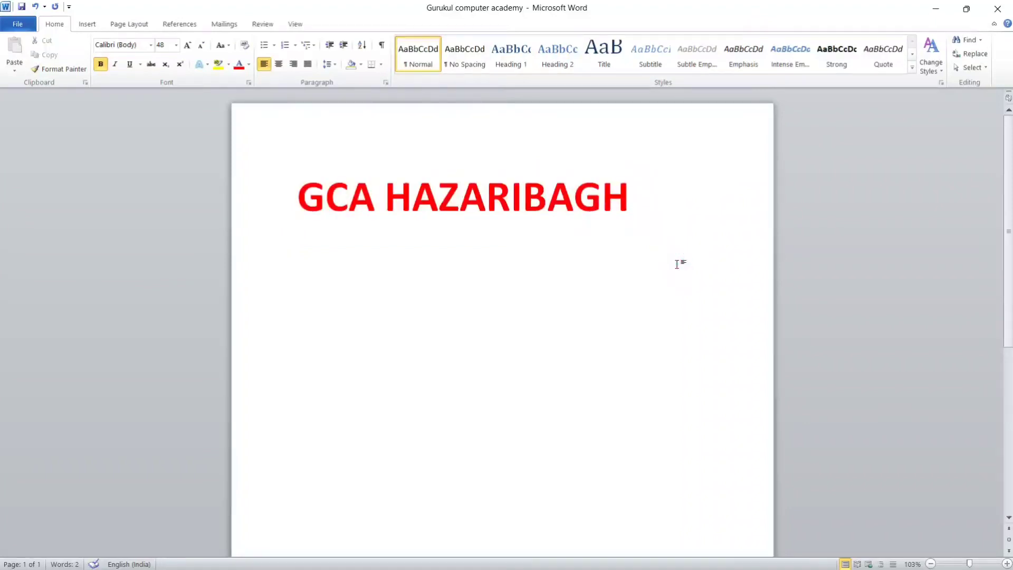